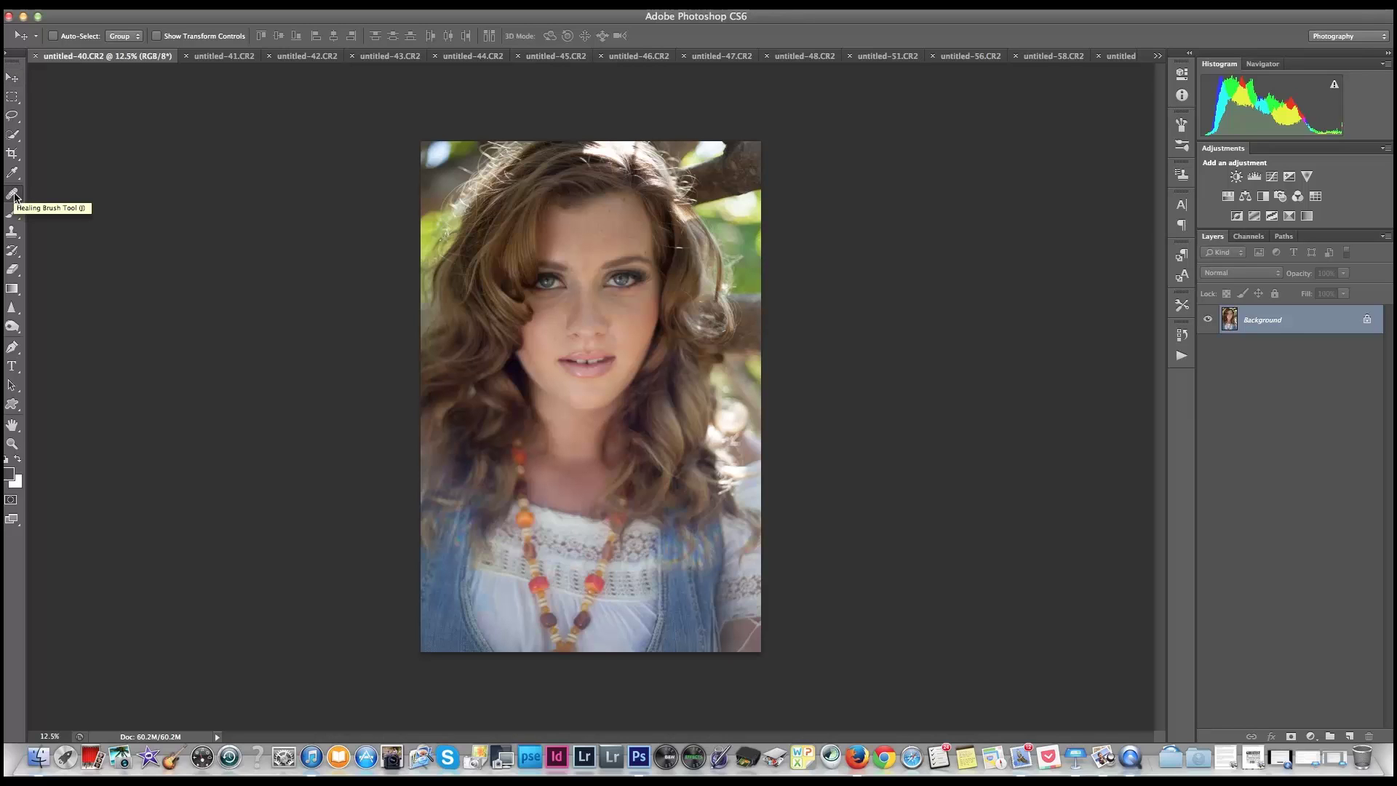
# Activate the standard Healing Brush tool from the group of healing tools
pyautogui.click(12, 194)
pyautogui.click(14, 196)
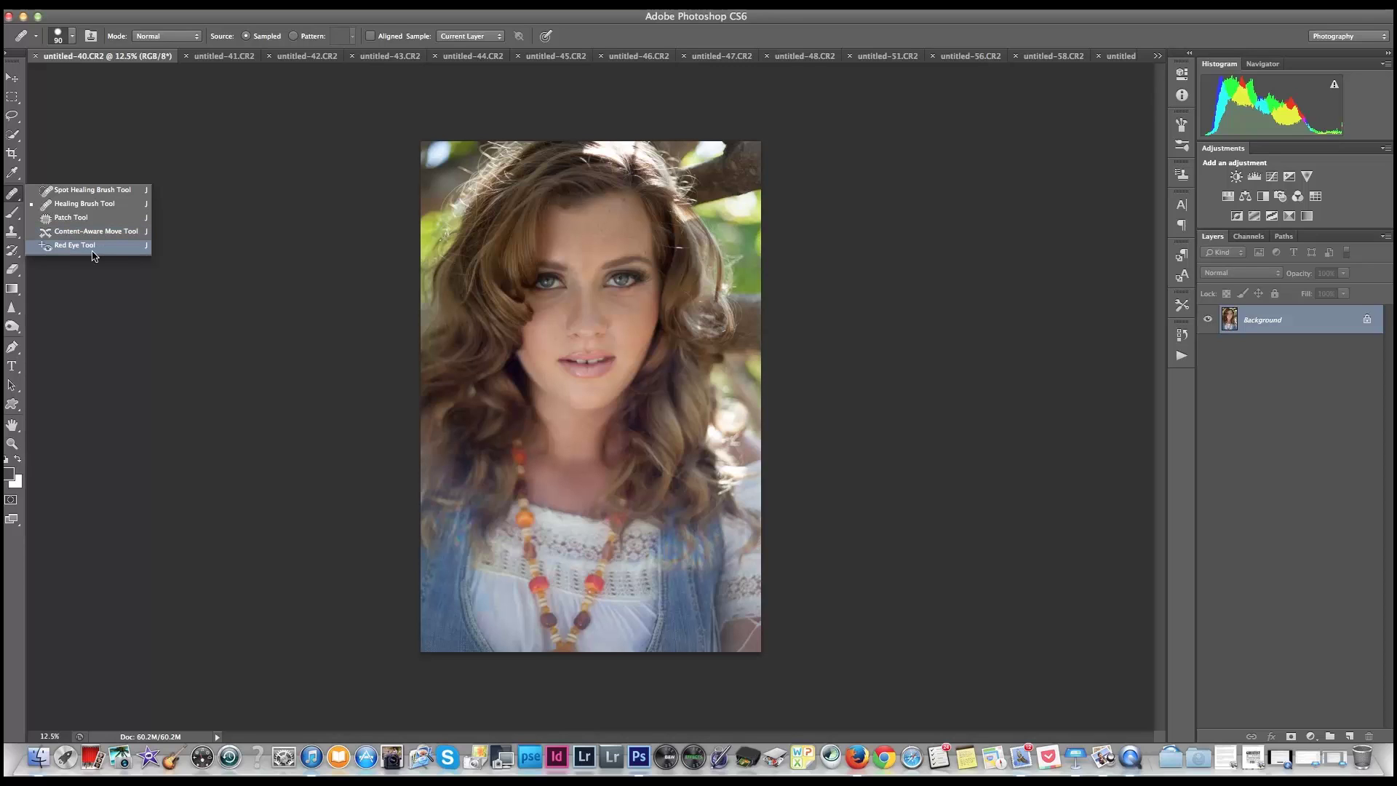
pyautogui.click(112, 205)
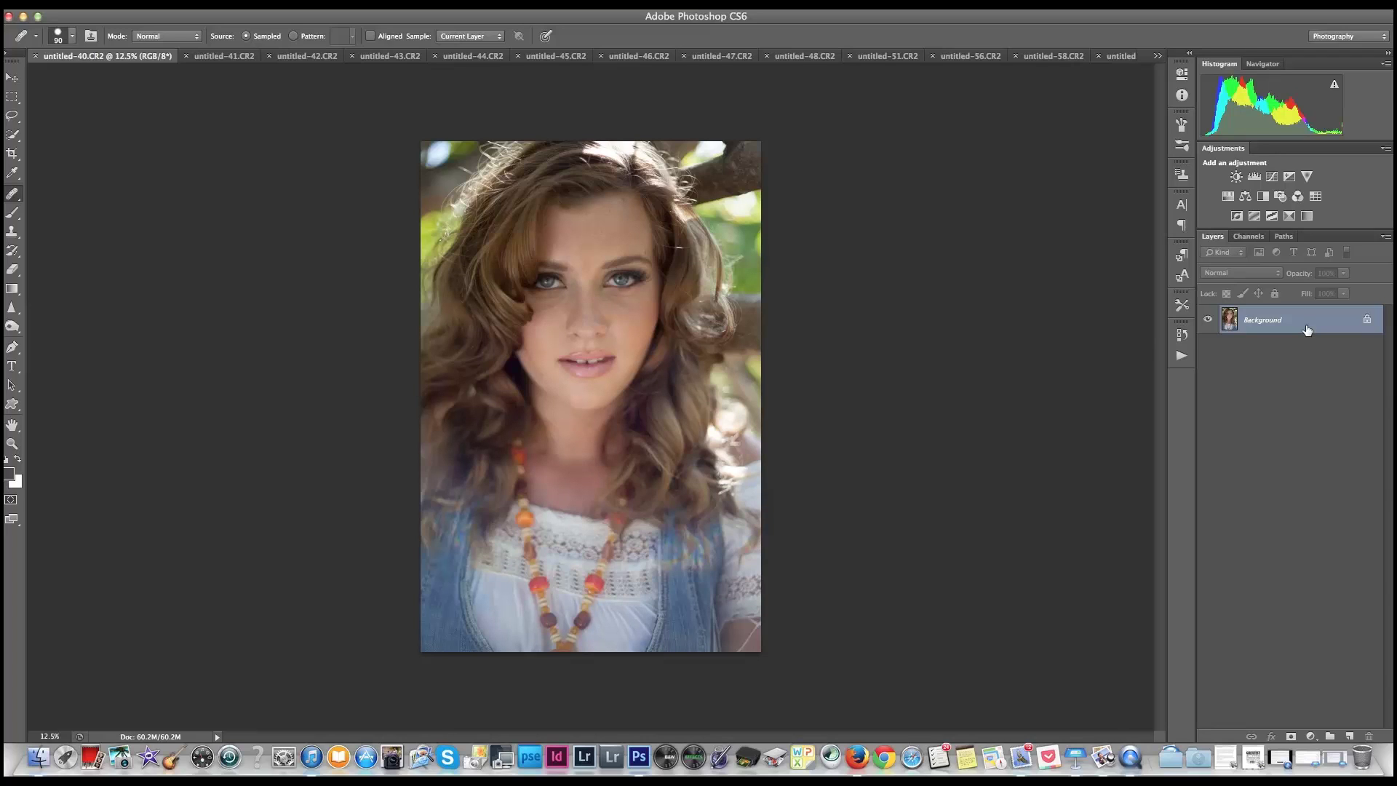
# Duplicate the Background layer twice, once as Layer 1 and once as Background copy
pyautogui.press('super+j')
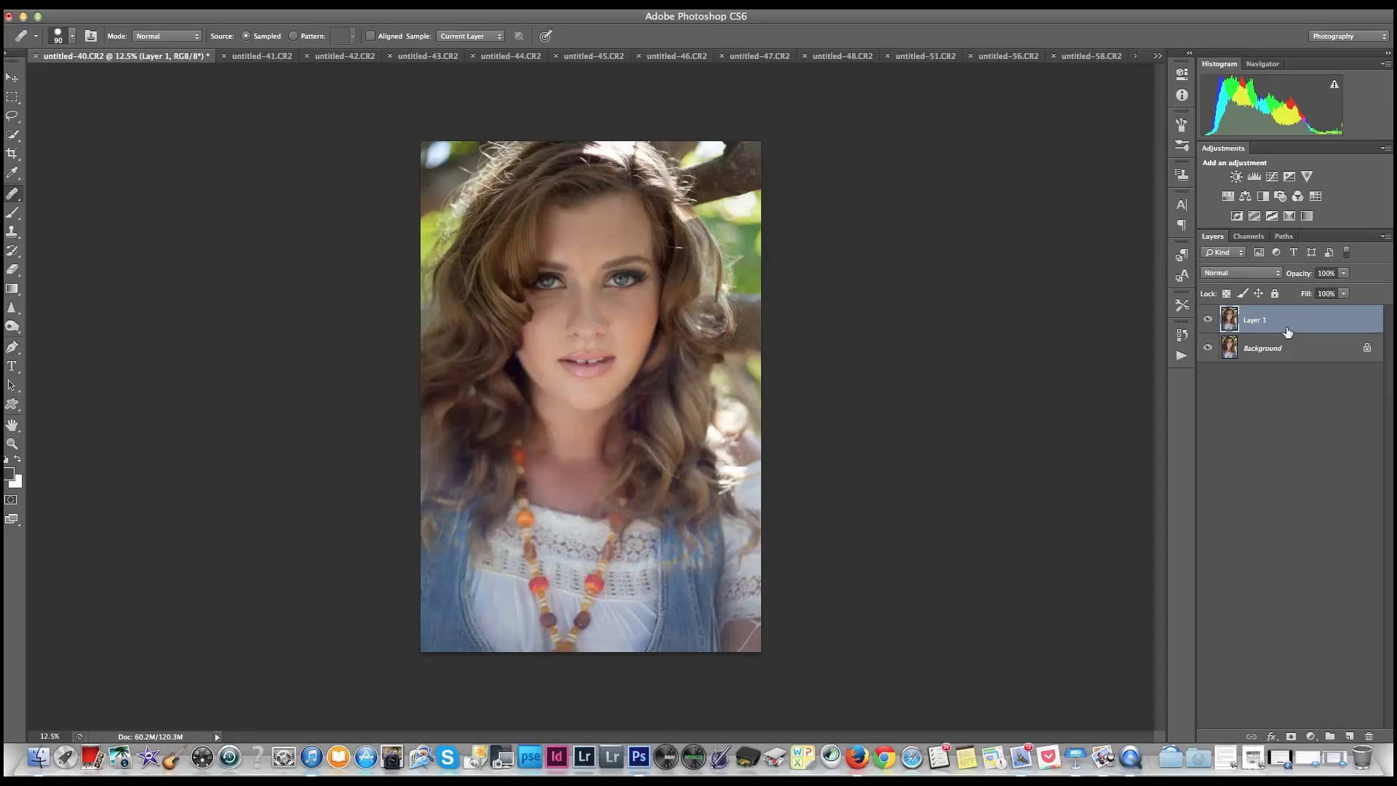
pyautogui.moveTo(1312, 355); pyautogui.dragTo(1347, 736)
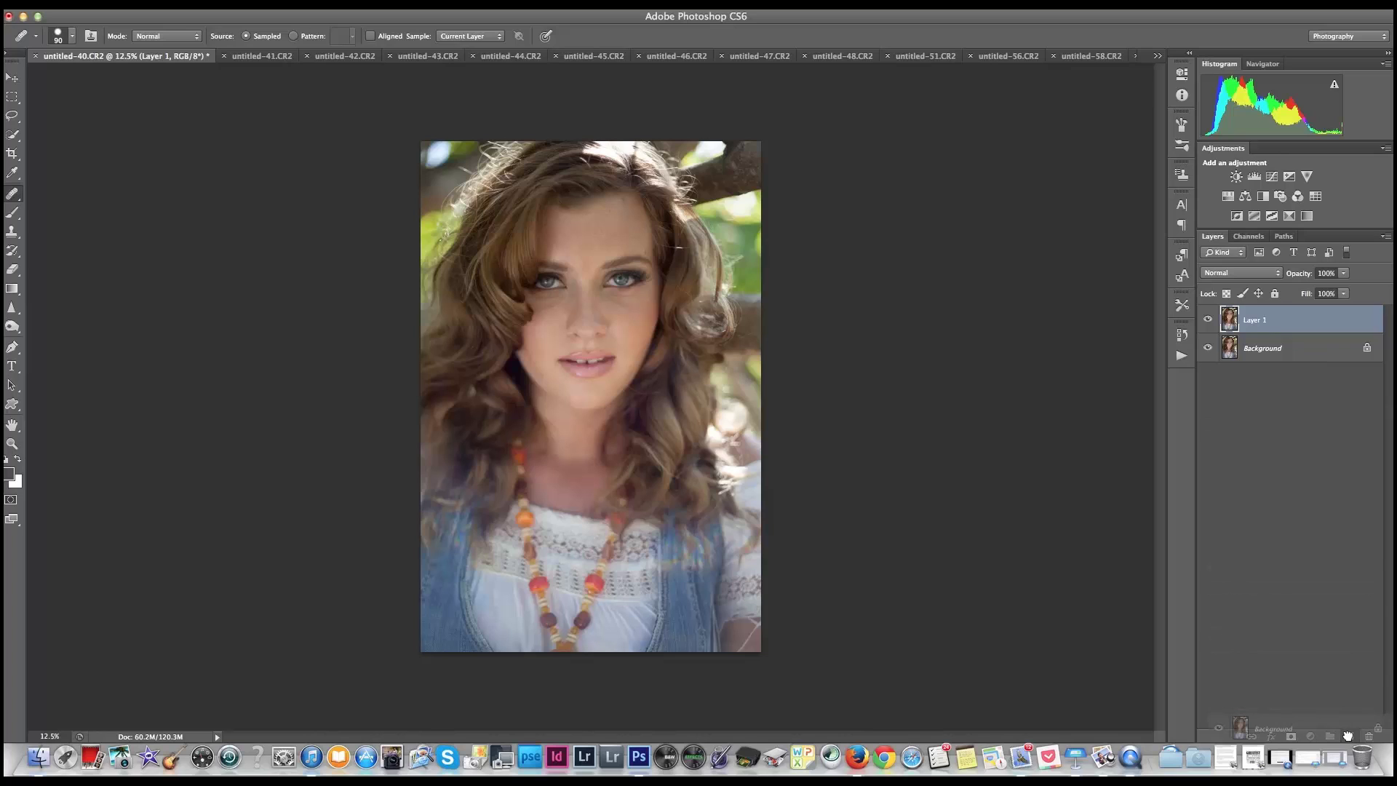
pyautogui.moveTo(1348, 736); pyautogui.dragTo(1347, 736)
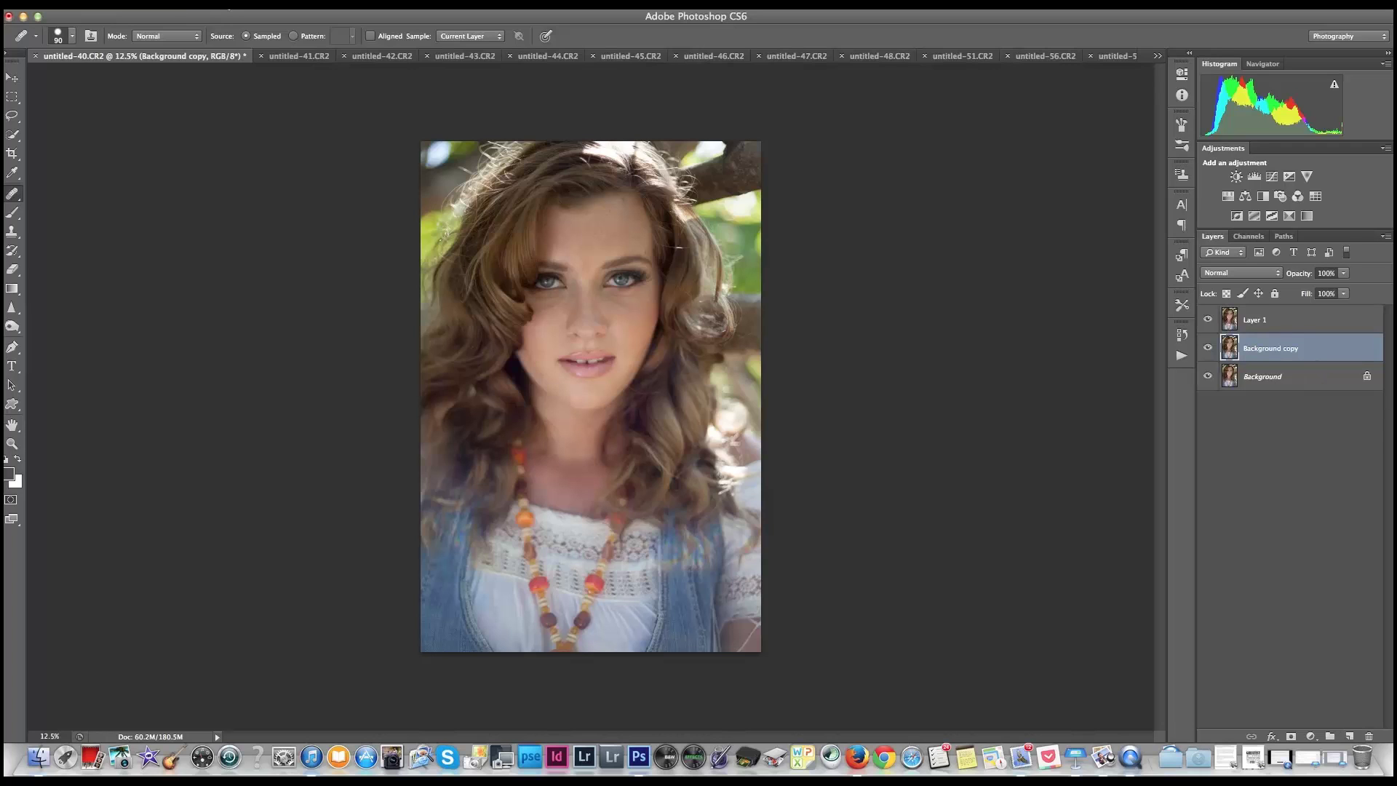
# Duplicate the Background copy layer as Background copy 2 in the same document, and delete that duplicate
pyautogui.click(224, 3)
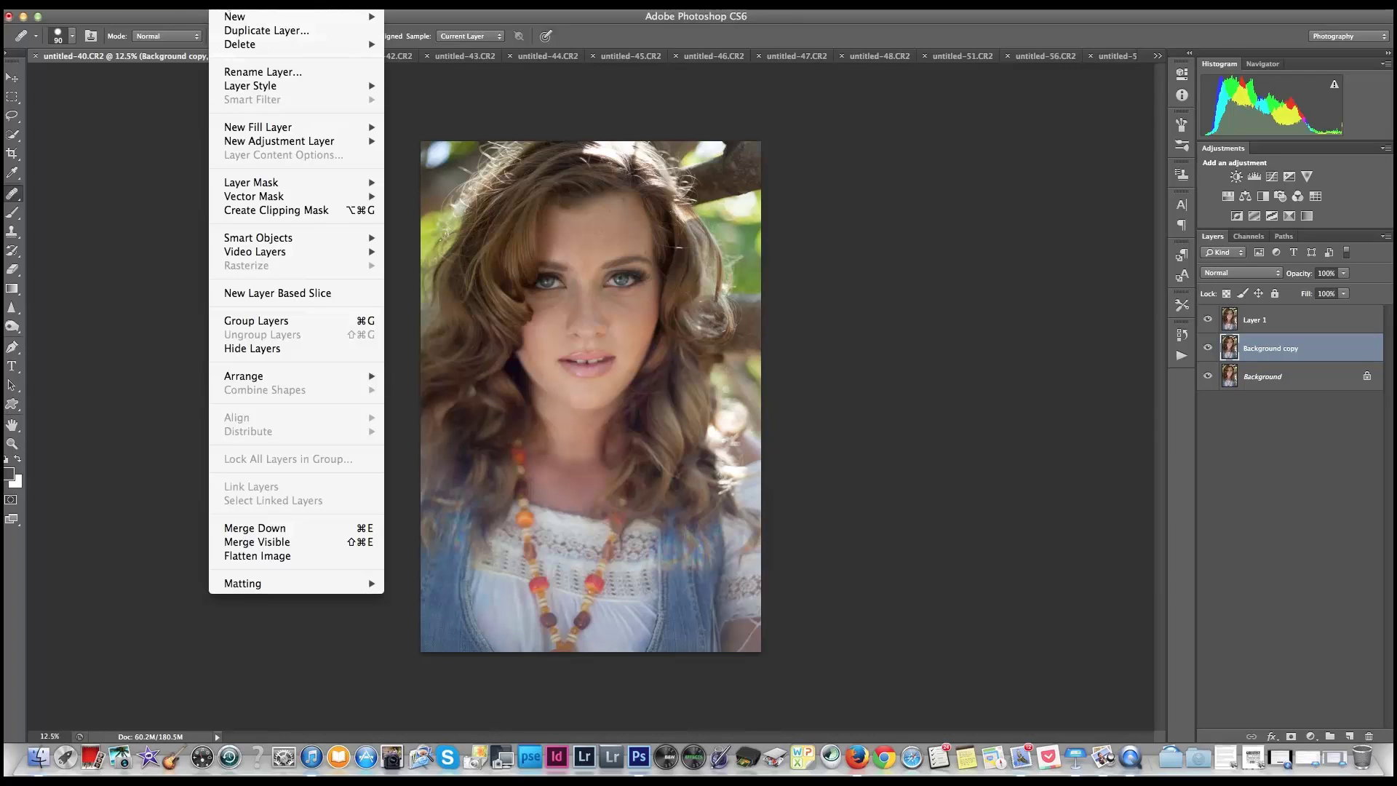
pyautogui.click(253, 31)
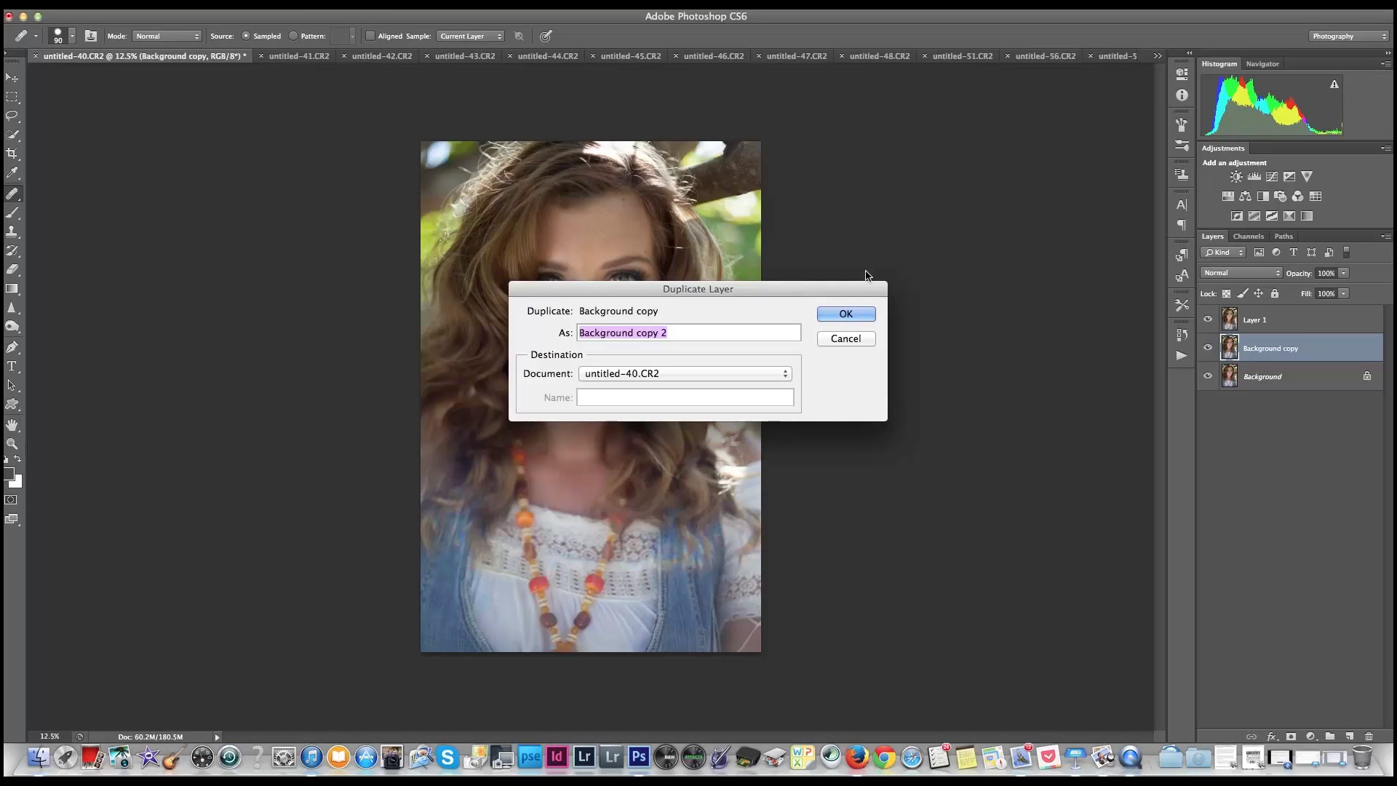
pyautogui.click(846, 316)
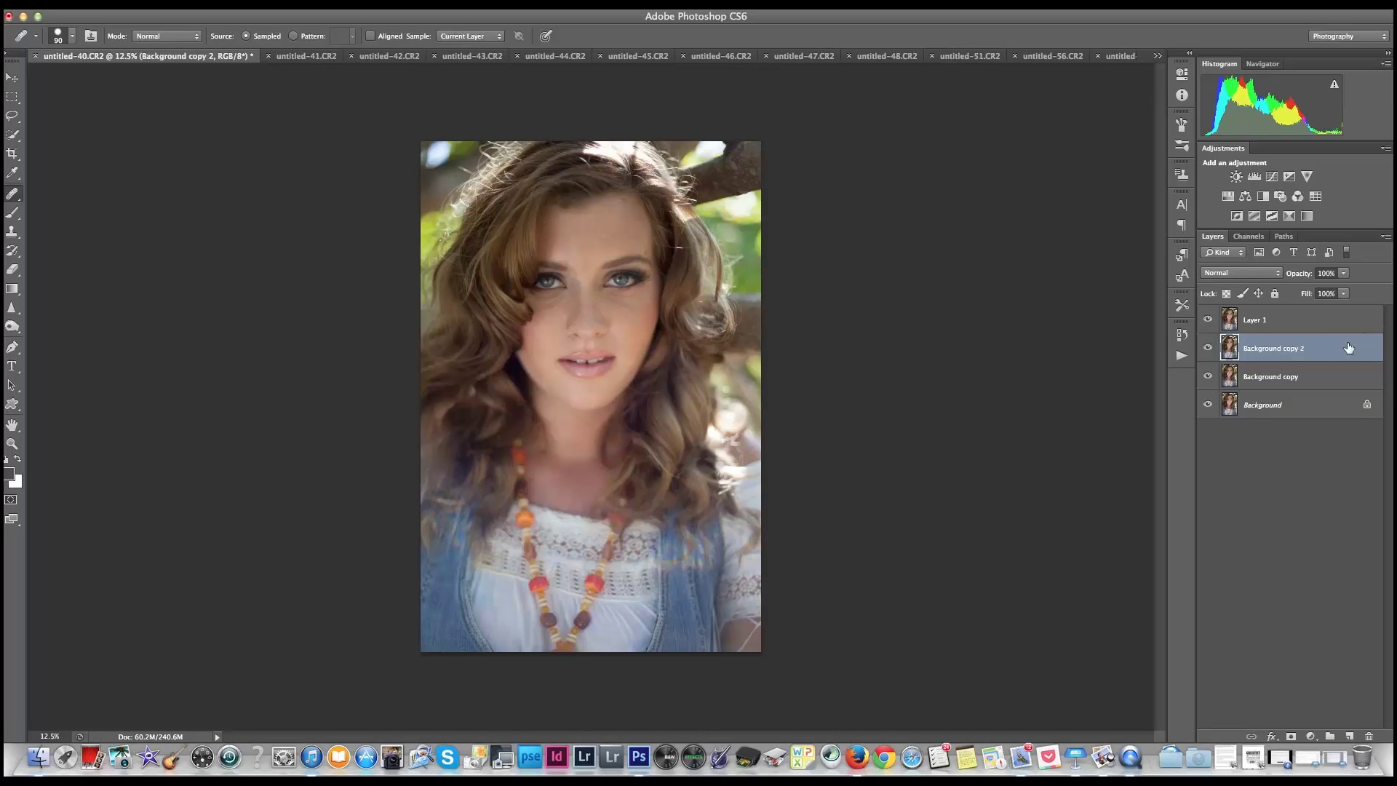
pyautogui.press('BackSpace')
# Delete Layer 1 so that only Background copy remains above the Background layer
pyautogui.click(1336, 324)
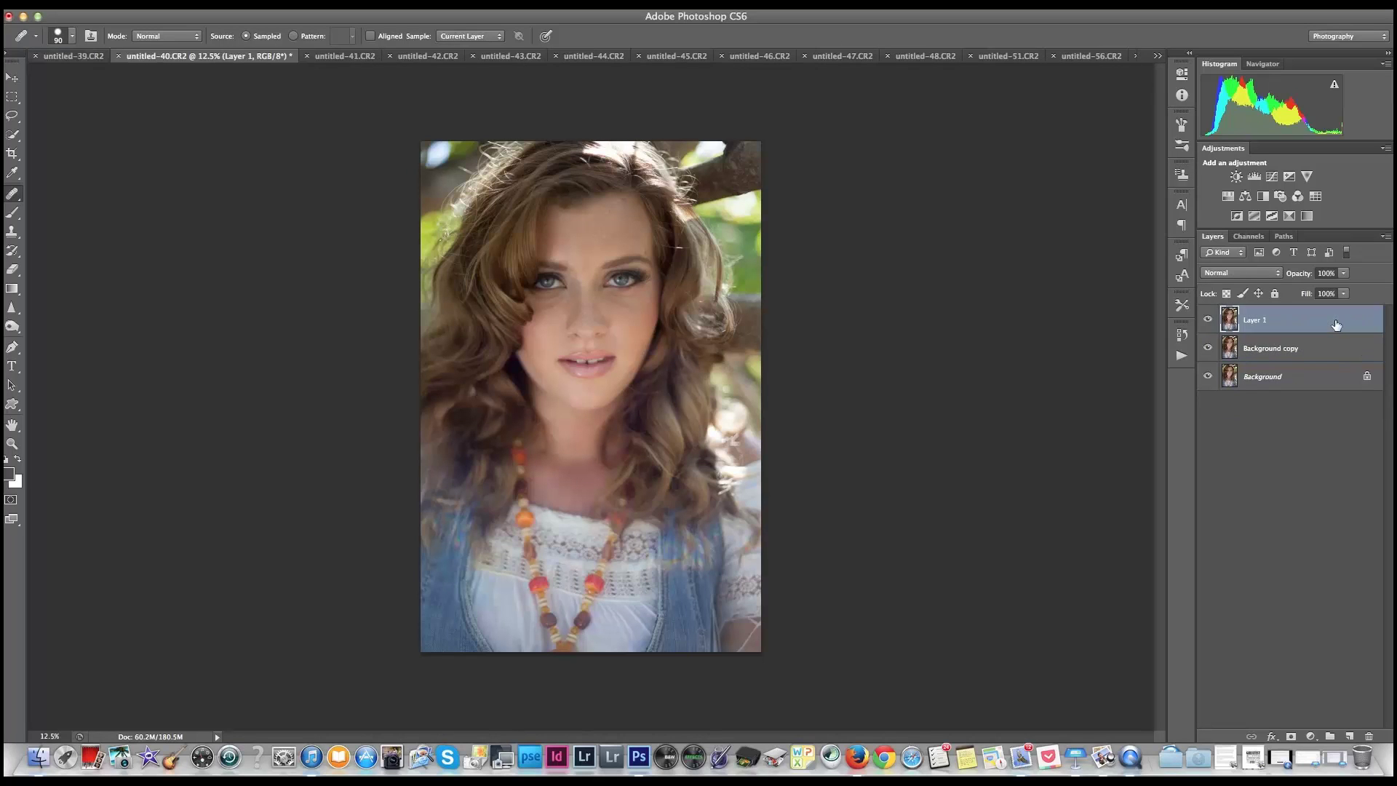
pyautogui.press('BackSpace')
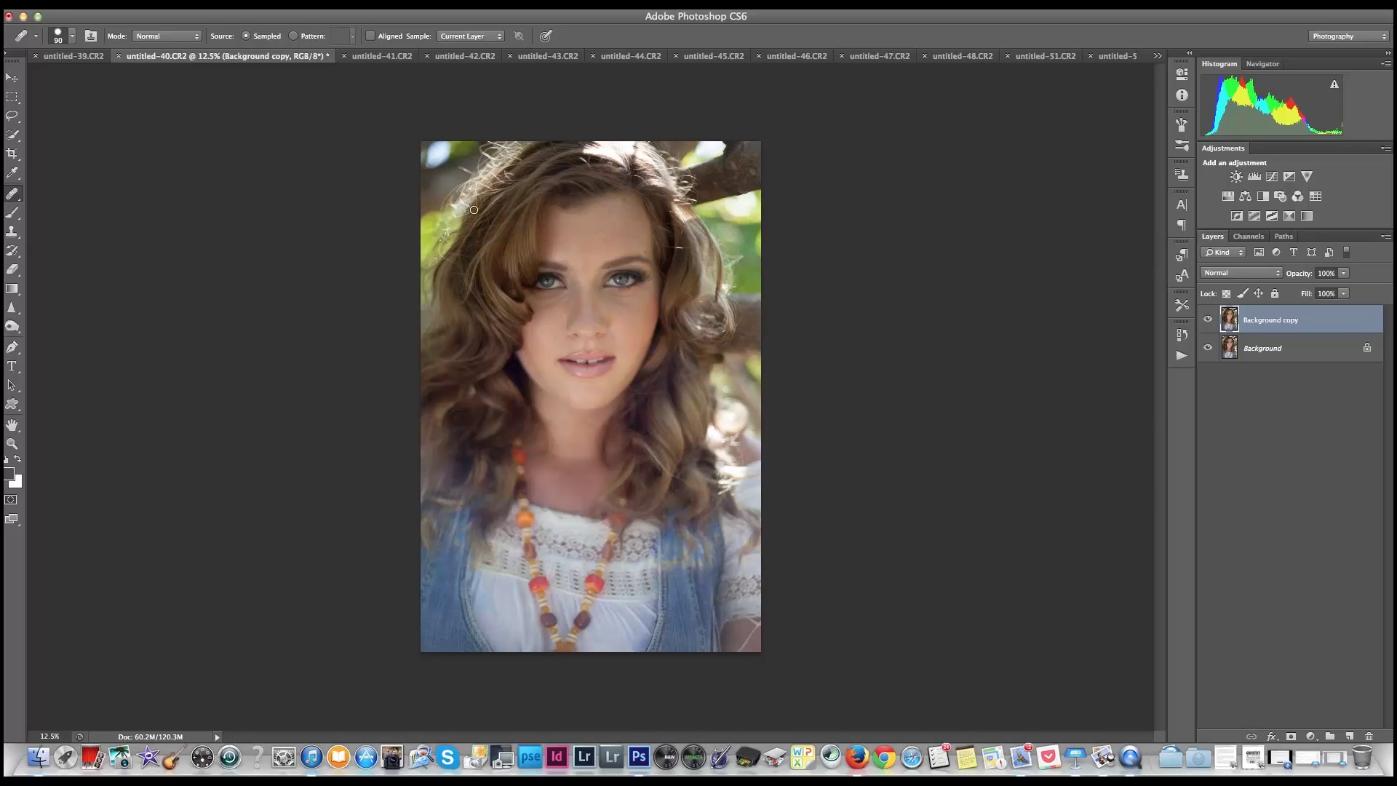
# Set the Healing Brush size to 100 px for retouching on the Background copy layer
pyautogui.click(72, 36)
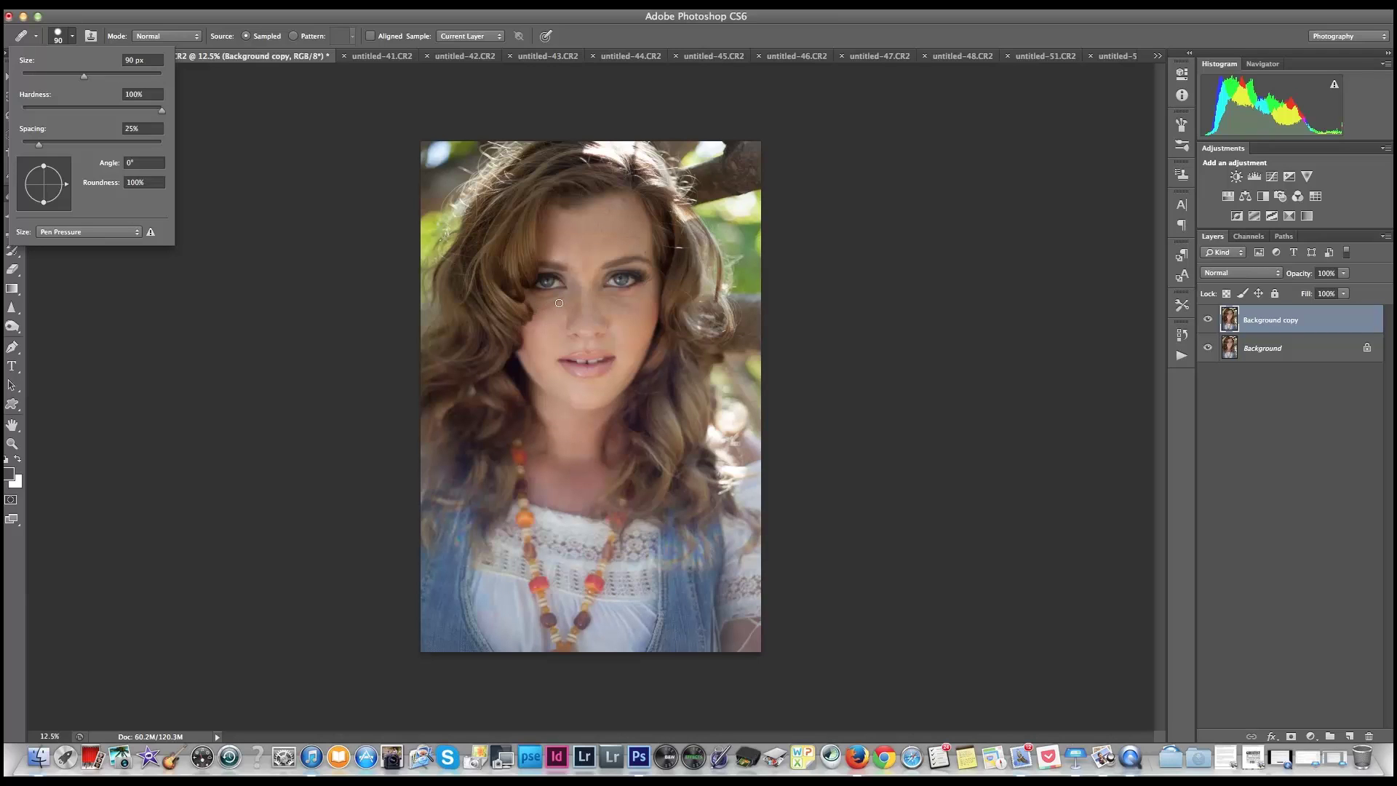
pyautogui.press(']')
pyautogui.press(']')
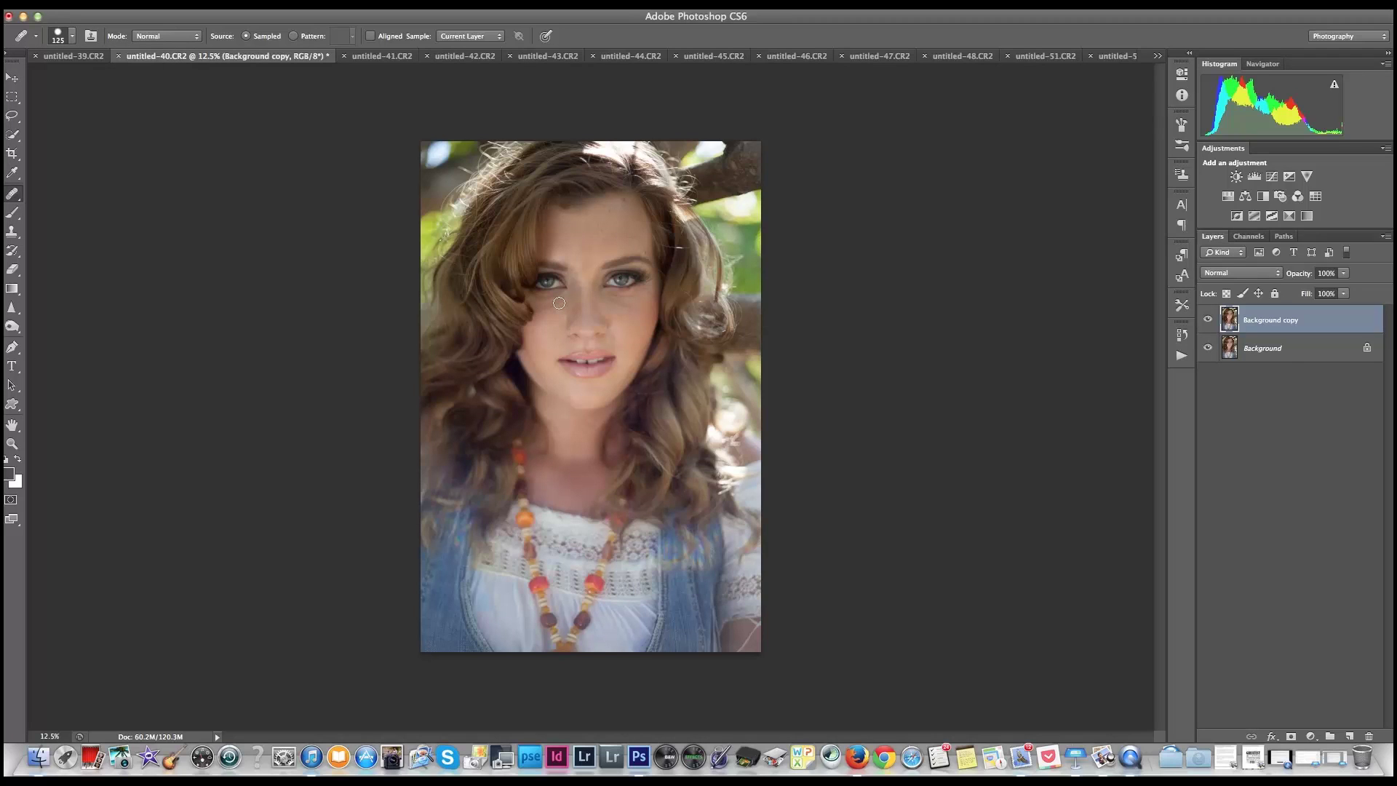
pyautogui.press('[')
pyautogui.click(72, 36)
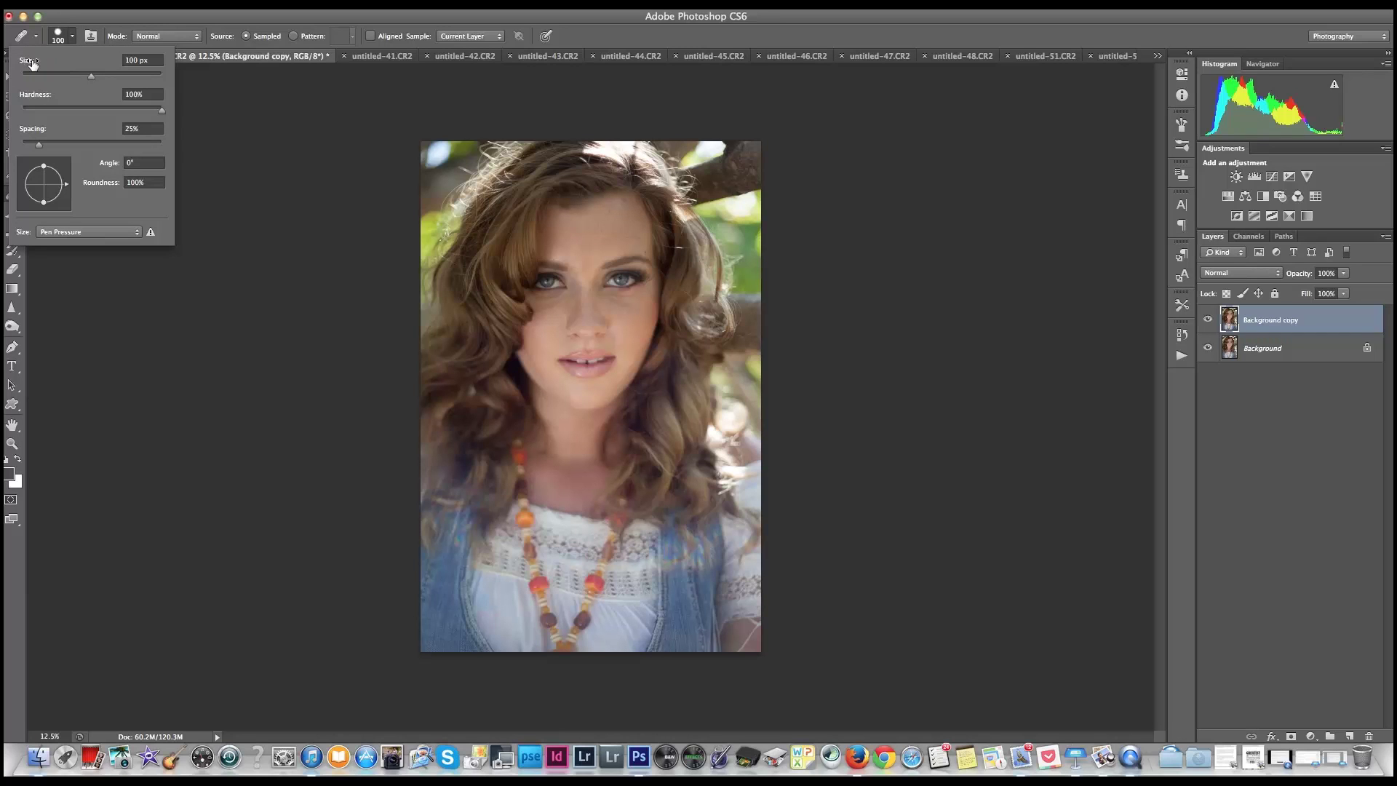
pyautogui.moveTo(29, 64)
pyautogui.mouseDown()
pyautogui.moveTo(46, 64)
pyautogui.moveTo(28, 64)
pyautogui.mouseUp()
pyautogui.press(']')
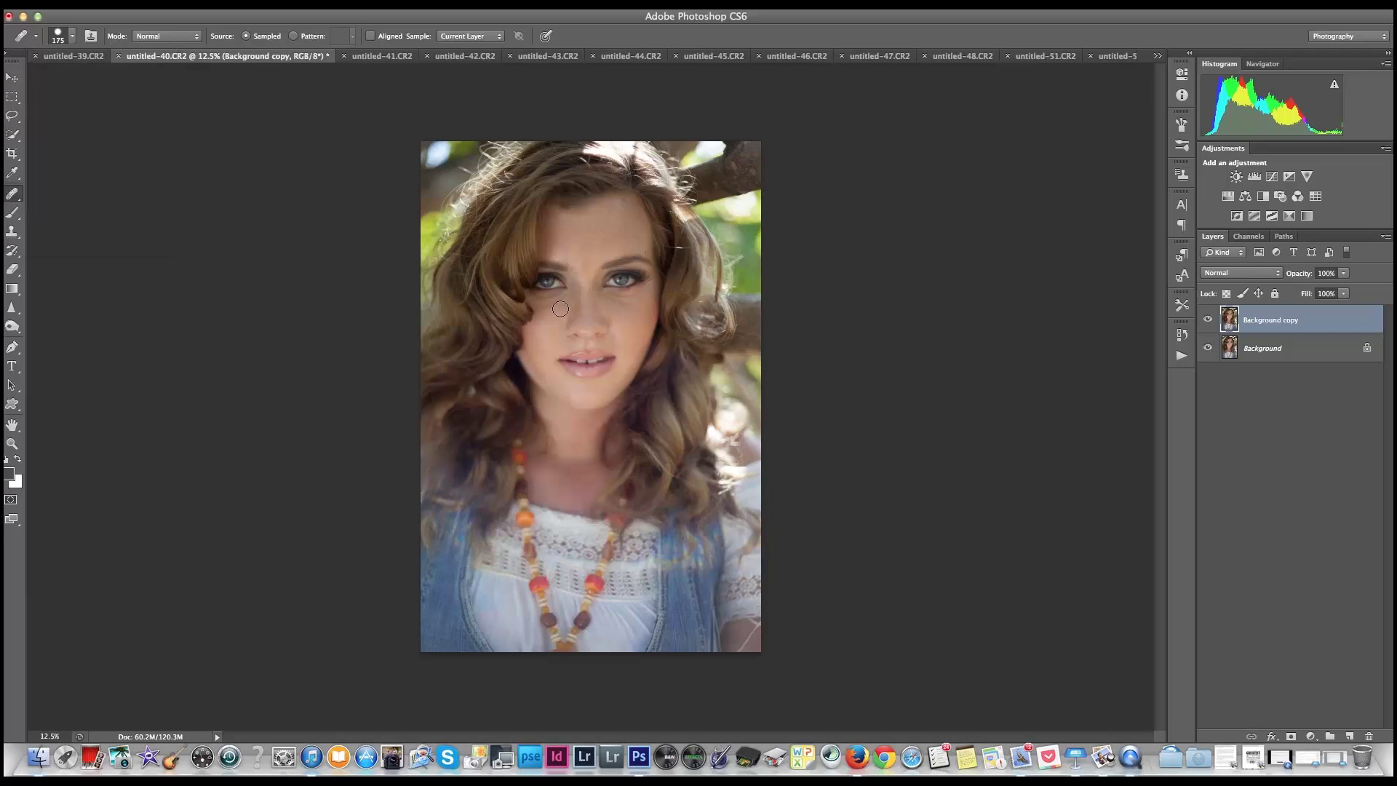
pyautogui.press('[')
# Sample smooth cheek skin and heal the shadowed skin beneath the eye on the image's left side
pyautogui.scroll(1, 560, 309)
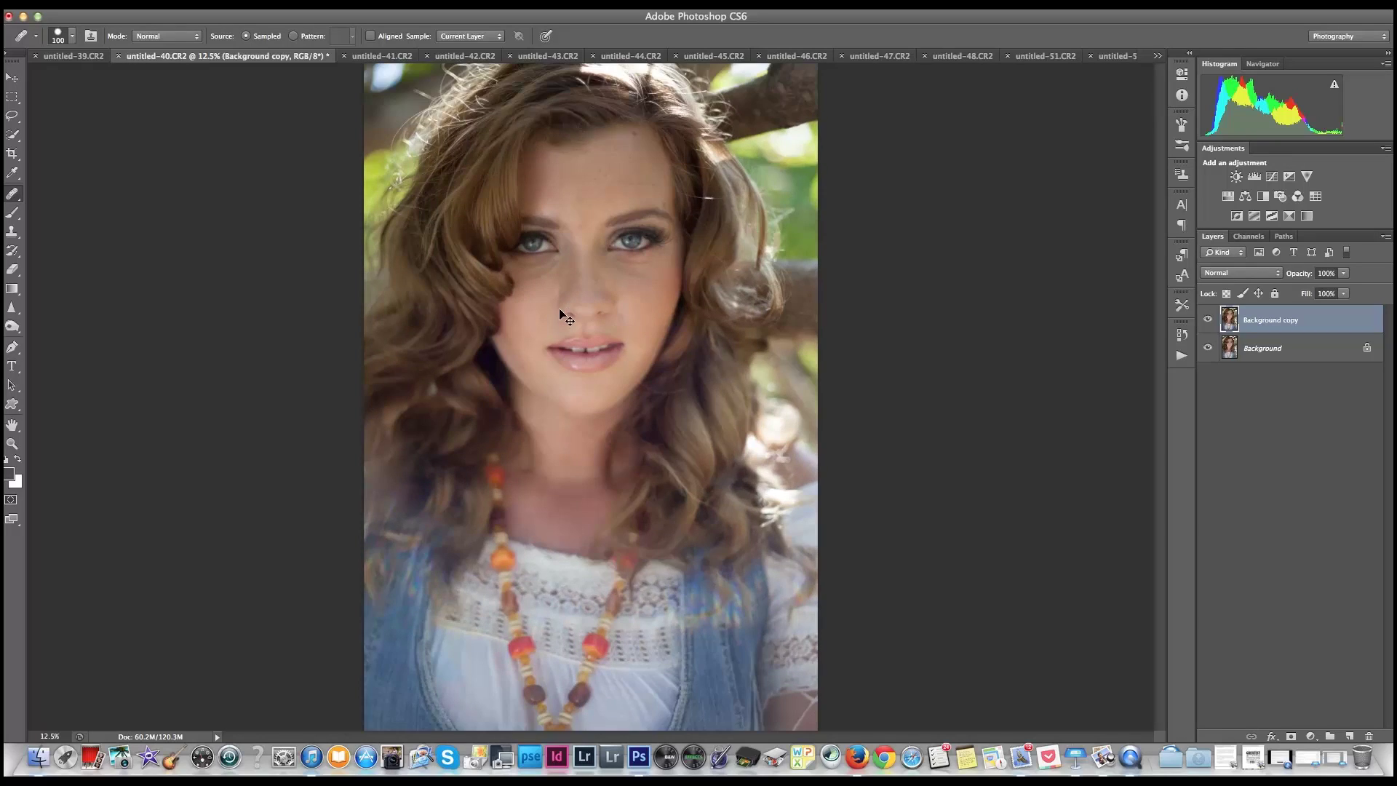
pyautogui.scroll(1, 559, 309)
pyautogui.scroll(3, 574, 302)
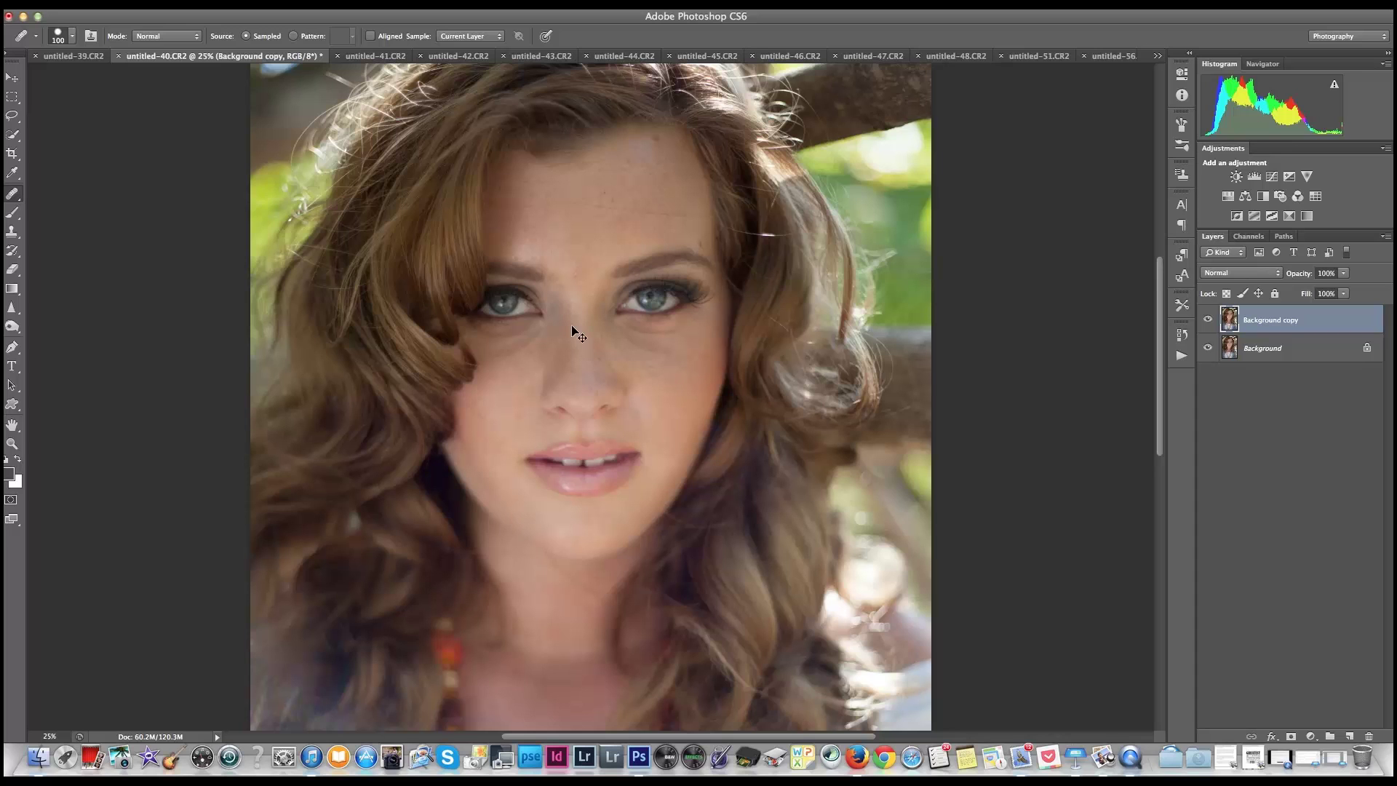
pyautogui.press('super+plus')
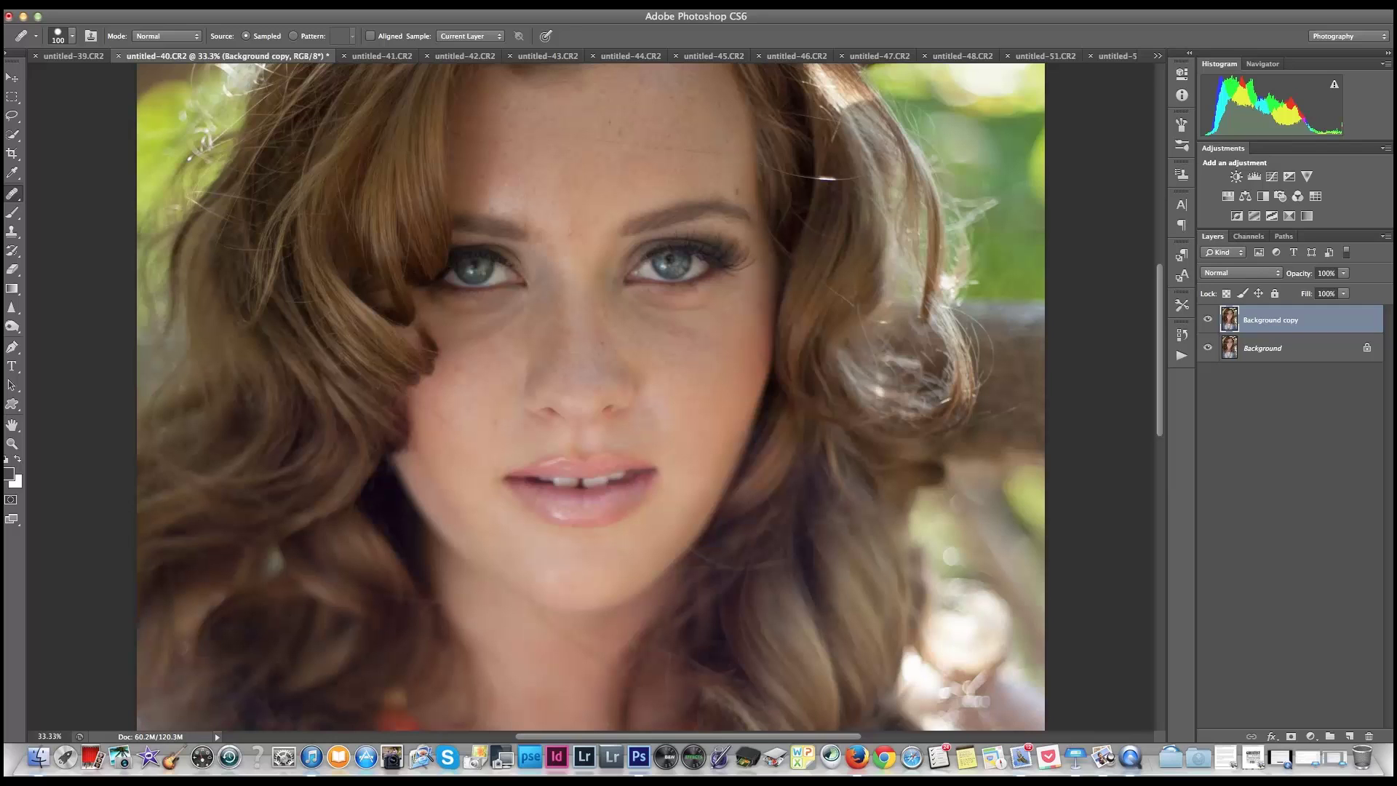
pyautogui.click(411, 9)
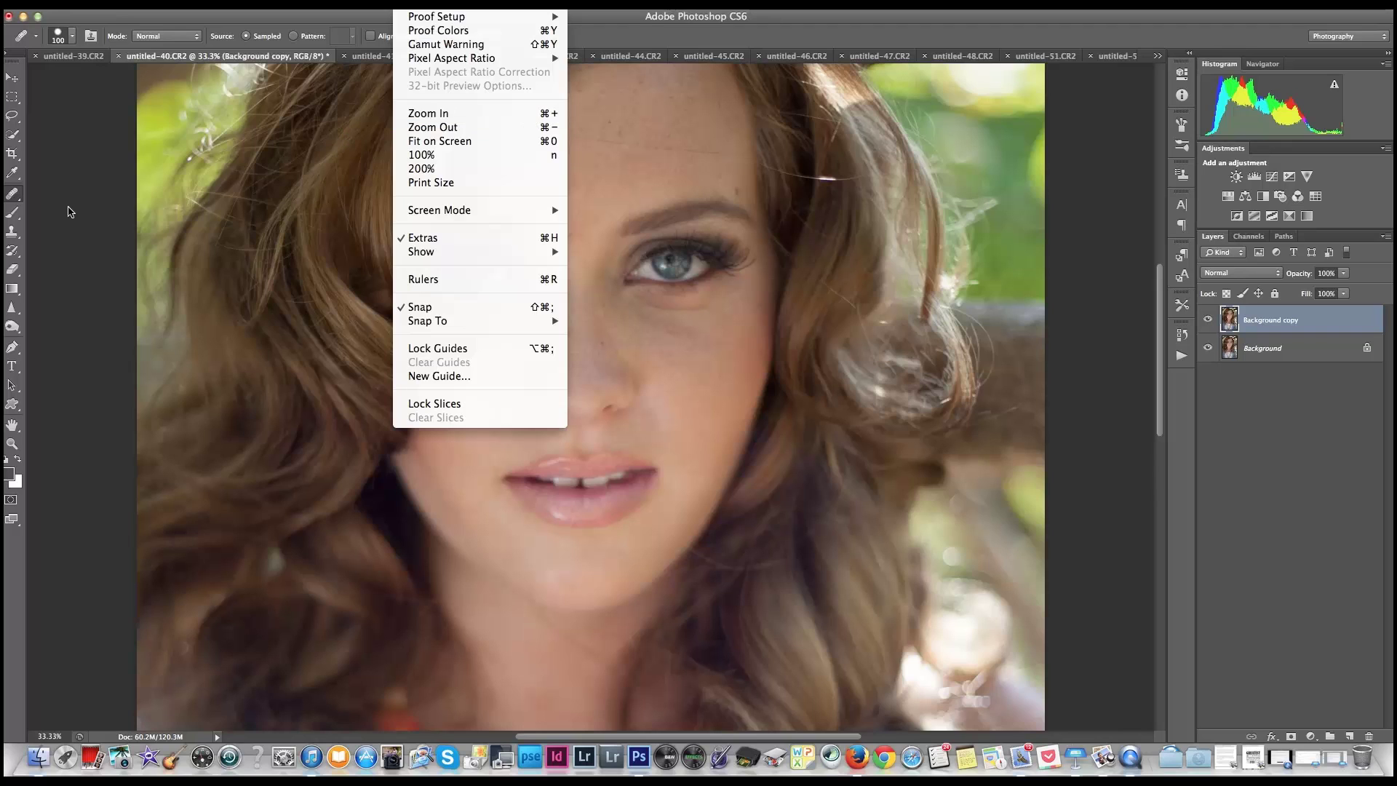
pyautogui.click(68, 209)
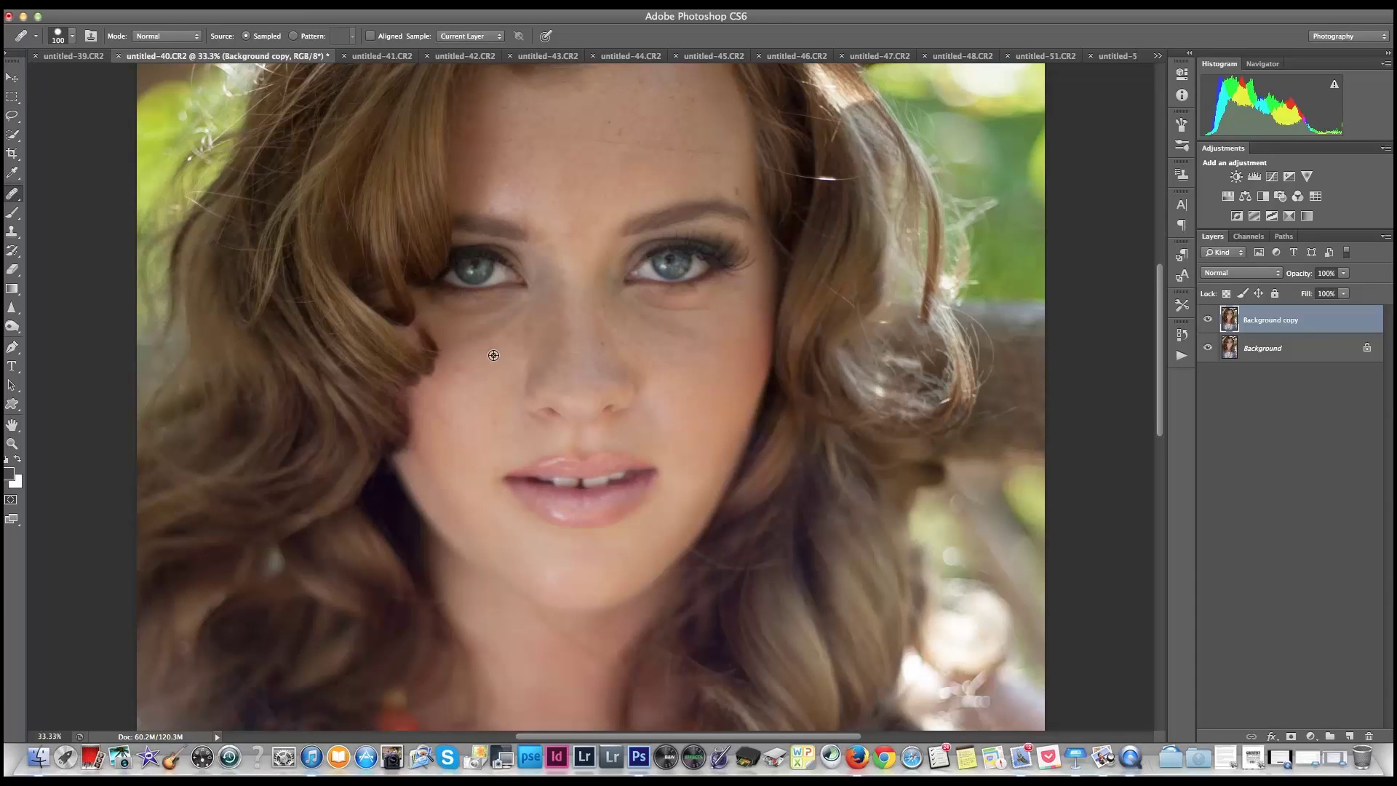
pyautogui.keyDown('alt'); pyautogui.click(493, 355); pyautogui.keyUp('alt')
pyautogui.moveTo(514, 326); pyautogui.dragTo(485, 342)
pyautogui.click(475, 340)
# Heal the skin beneath the eye on the image's right side out to the outer cheek, resampling nearby skin along the way
pyautogui.keyDown('alt'); pyautogui.click(640, 336); pyautogui.keyUp('alt')
pyautogui.moveTo(629, 314); pyautogui.dragTo(658, 330)
pyautogui.keyDown('alt'); pyautogui.click(665, 328); pyautogui.keyUp('alt')
pyautogui.click(685, 335)
pyautogui.keyDown('alt'); pyautogui.click(714, 328); pyautogui.keyUp('alt')
pyautogui.click(743, 322)
pyautogui.click(749, 344)
# Reduce the Healing Brush to 60 px and heal small spots on the cheek on the image's right side
pyautogui.press('[')
pyautogui.press('[')
pyautogui.press('[')
pyautogui.press('[')
pyautogui.click(743, 336)
pyautogui.click(725, 379)
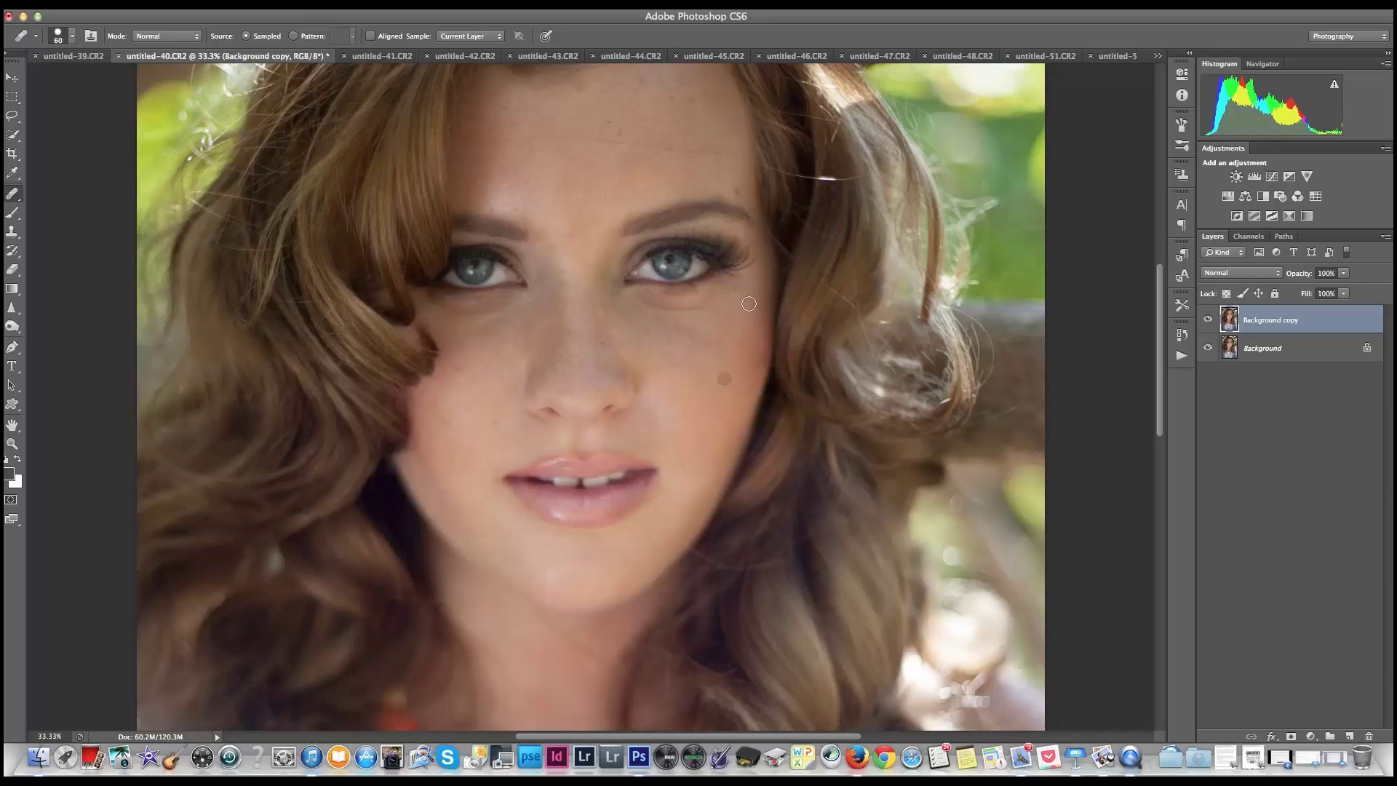
# Sample skin between the eyebrows and heal spots there, above the right-hand brow and on the left-hand cheek
pyautogui.keyDown('alt'); pyautogui.click(575, 226); pyautogui.keyUp('alt')
pyautogui.click(572, 234)
pyautogui.click(631, 202)
pyautogui.click(455, 372)
# Reduce the Healing Brush to 30 px and heal the fine marks across the middle of the forehead
pyautogui.scroll(3, 577, 274)
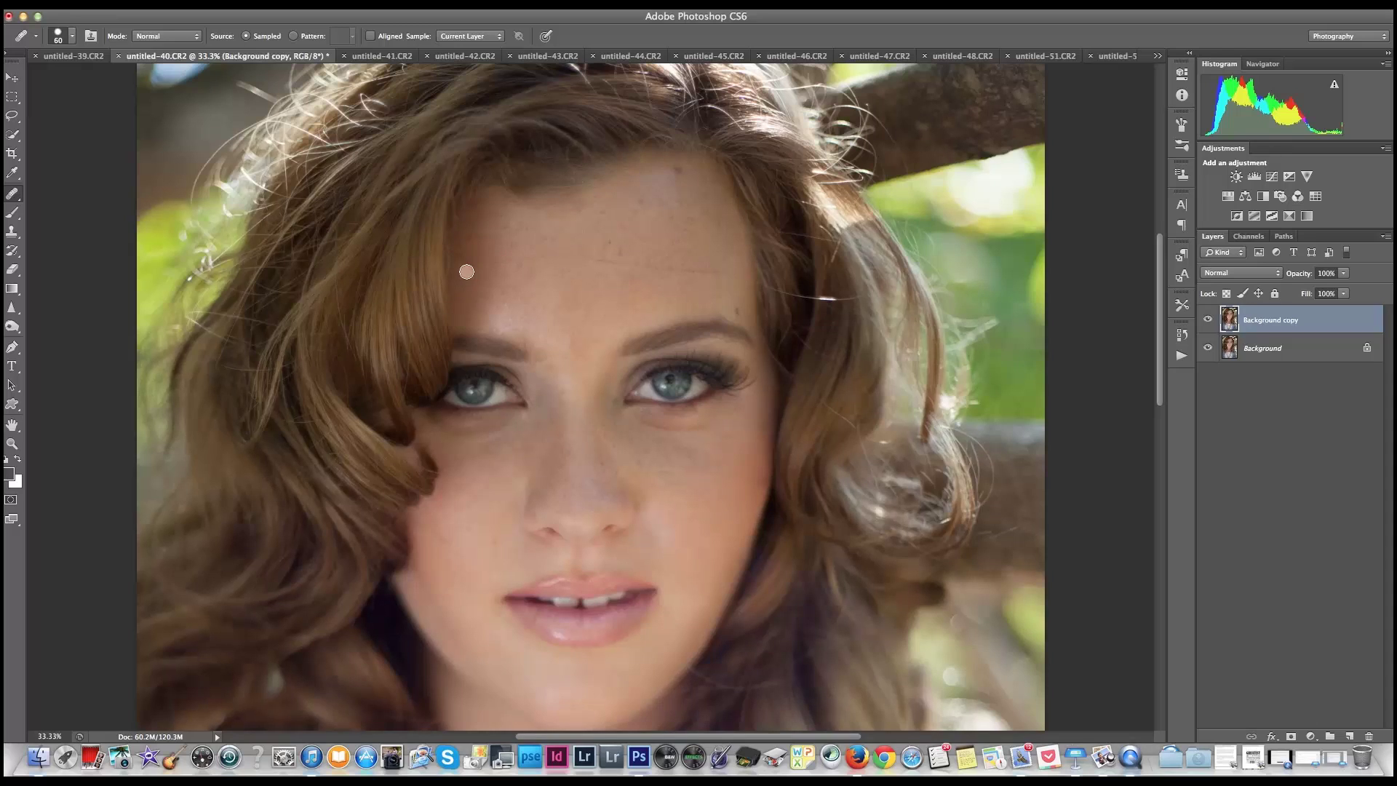
pyautogui.press('[')
pyautogui.press('[')
pyautogui.press('[')
pyautogui.press('[')
pyautogui.press('[')
pyautogui.moveTo(584, 258); pyautogui.dragTo(598, 262)
pyautogui.moveTo(610, 262); pyautogui.dragTo(622, 262)
pyautogui.keyDown('alt'); pyautogui.click(630, 266); pyautogui.keyUp('alt')
pyautogui.moveTo(668, 272); pyautogui.dragTo(697, 271)
# Sample near the hairline on the image's right side and heal the stray strand crossing the hair there
pyautogui.click(803, 298)
pyautogui.keyDown('alt'); pyautogui.click(754, 283); pyautogui.keyUp('alt')
pyautogui.moveTo(765, 288); pyautogui.dragTo(807, 299)
# Lower the opacity of the Background copy layer to 80%
pyautogui.moveTo(1307, 276); pyautogui.dragTo(1293, 275)
# Merge the Background copy layer down into the Background twice, undoing each merge
pyautogui.rightClick(1295, 324)
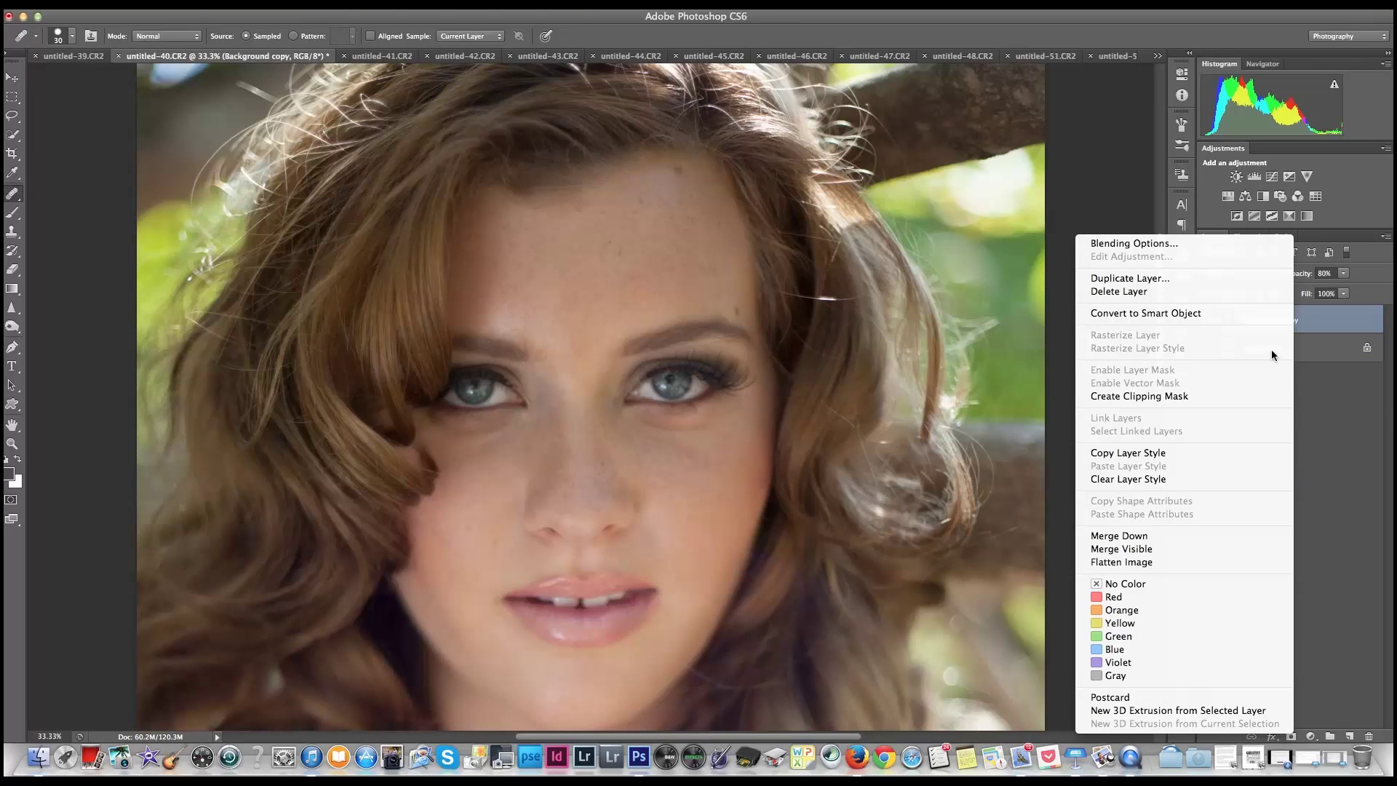
pyautogui.click(1190, 538)
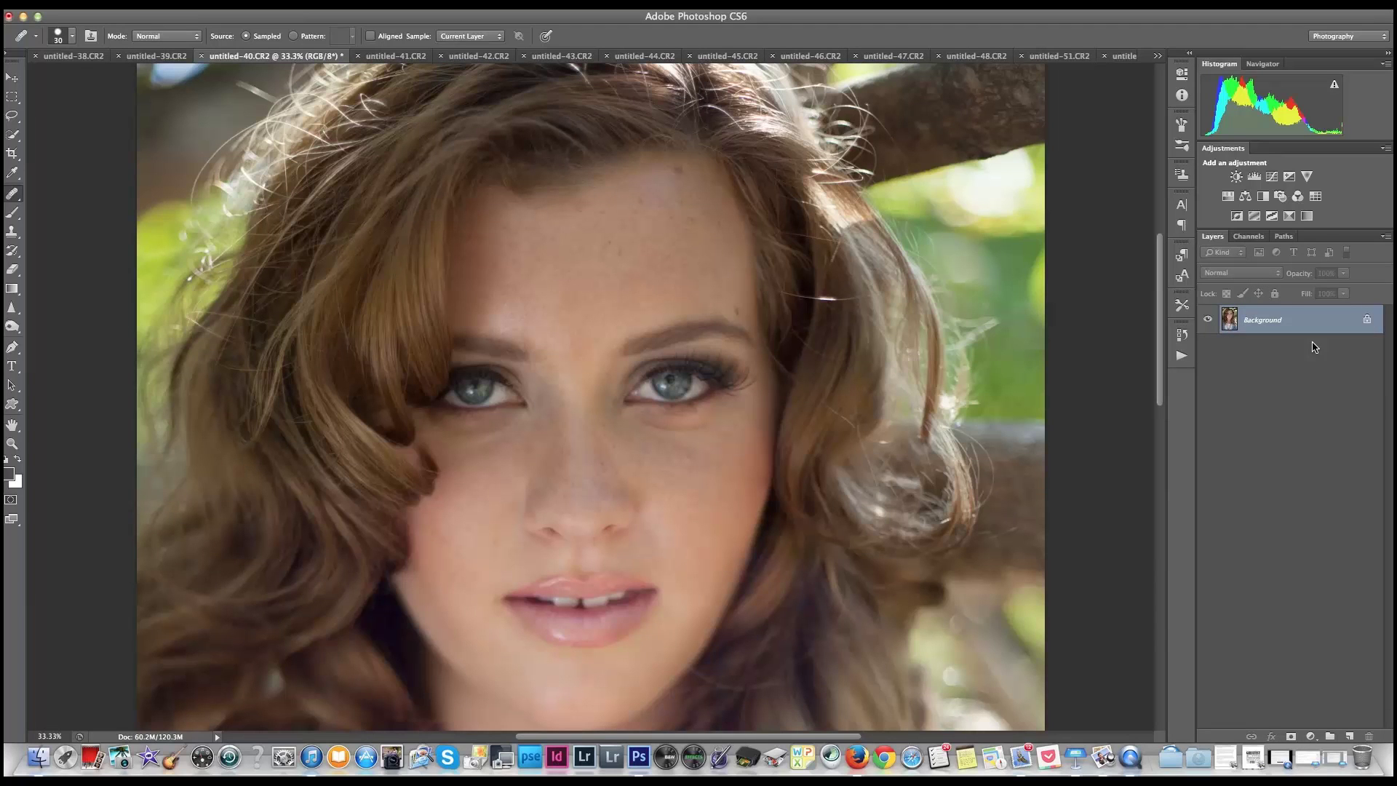
pyautogui.hotkey('ctrl', 'z')
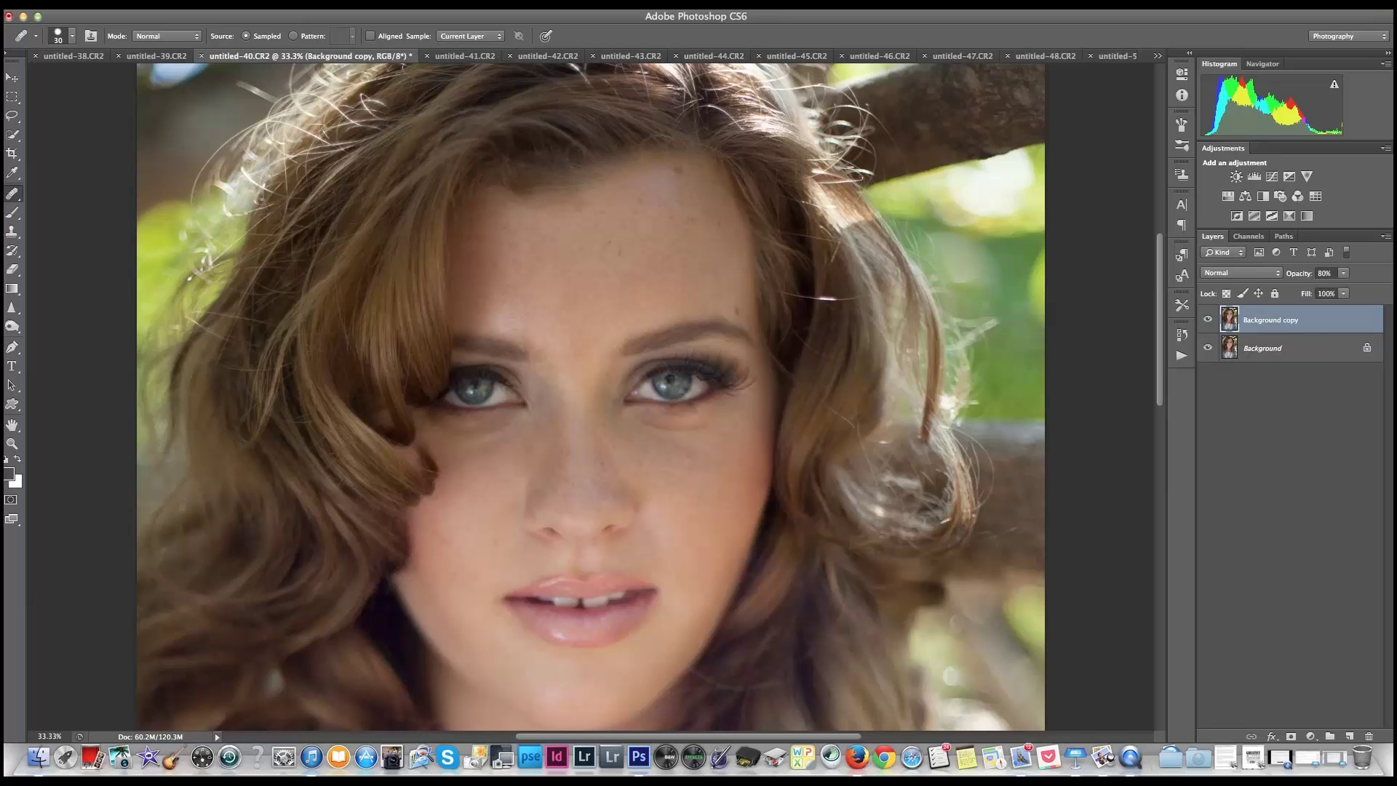
pyautogui.click(225, 3)
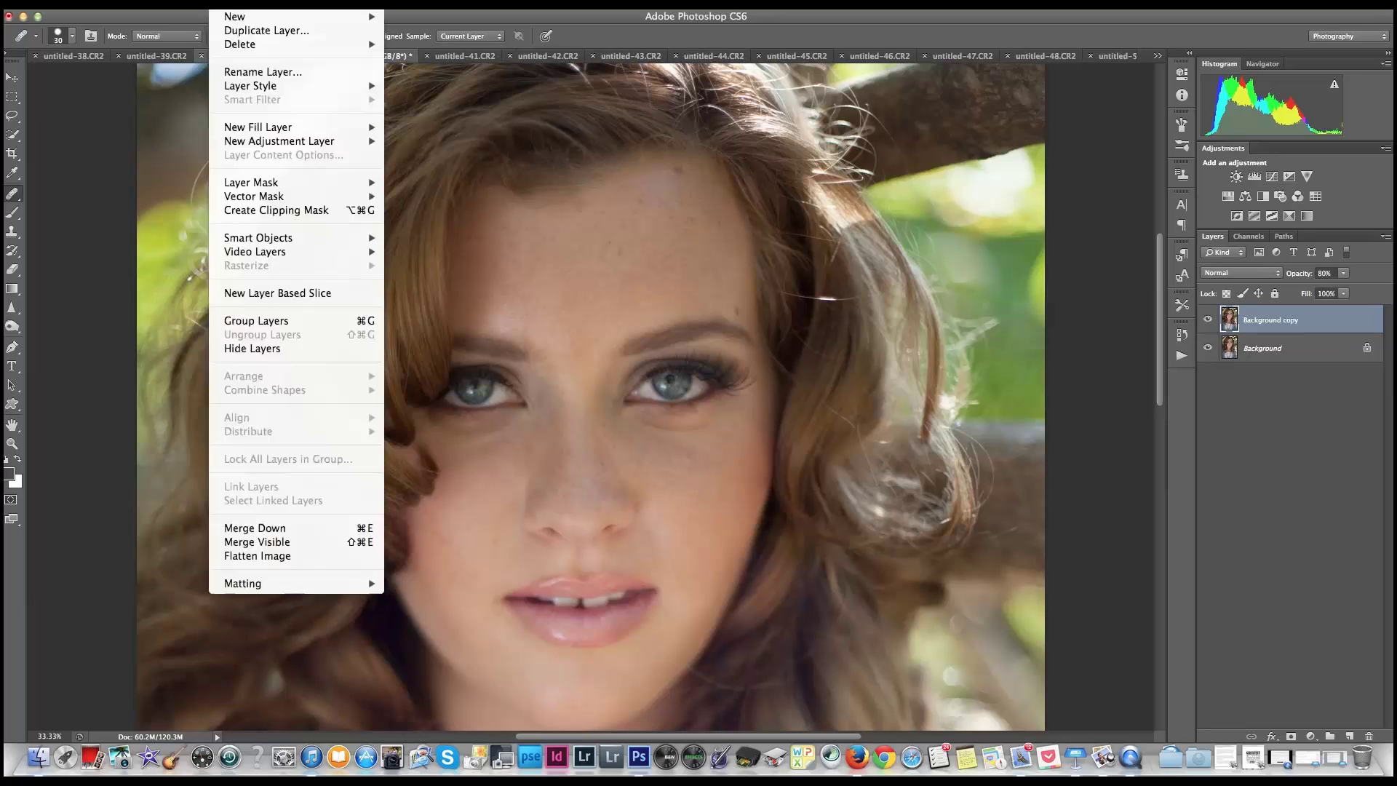
pyautogui.click(267, 529)
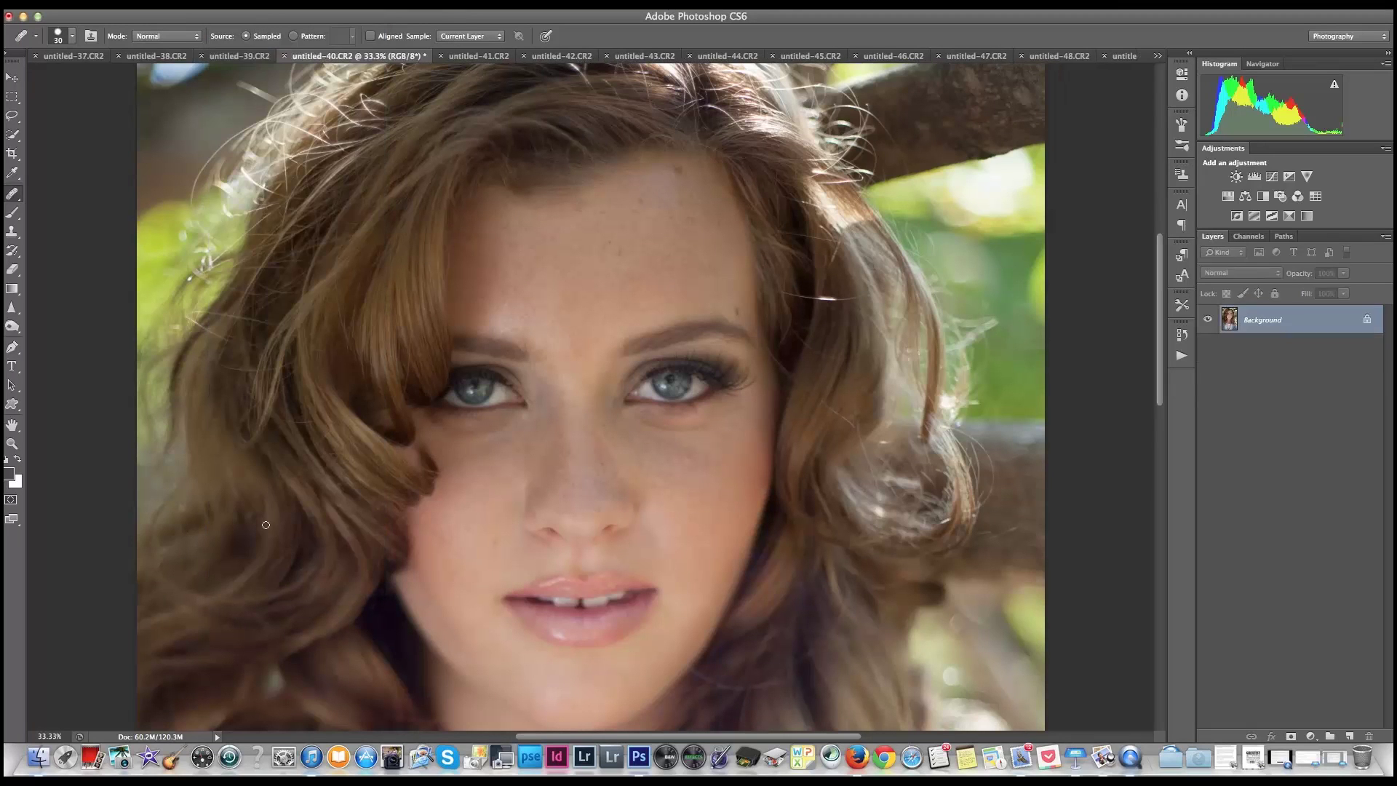
pyautogui.hotkey('ctrl', 'z')
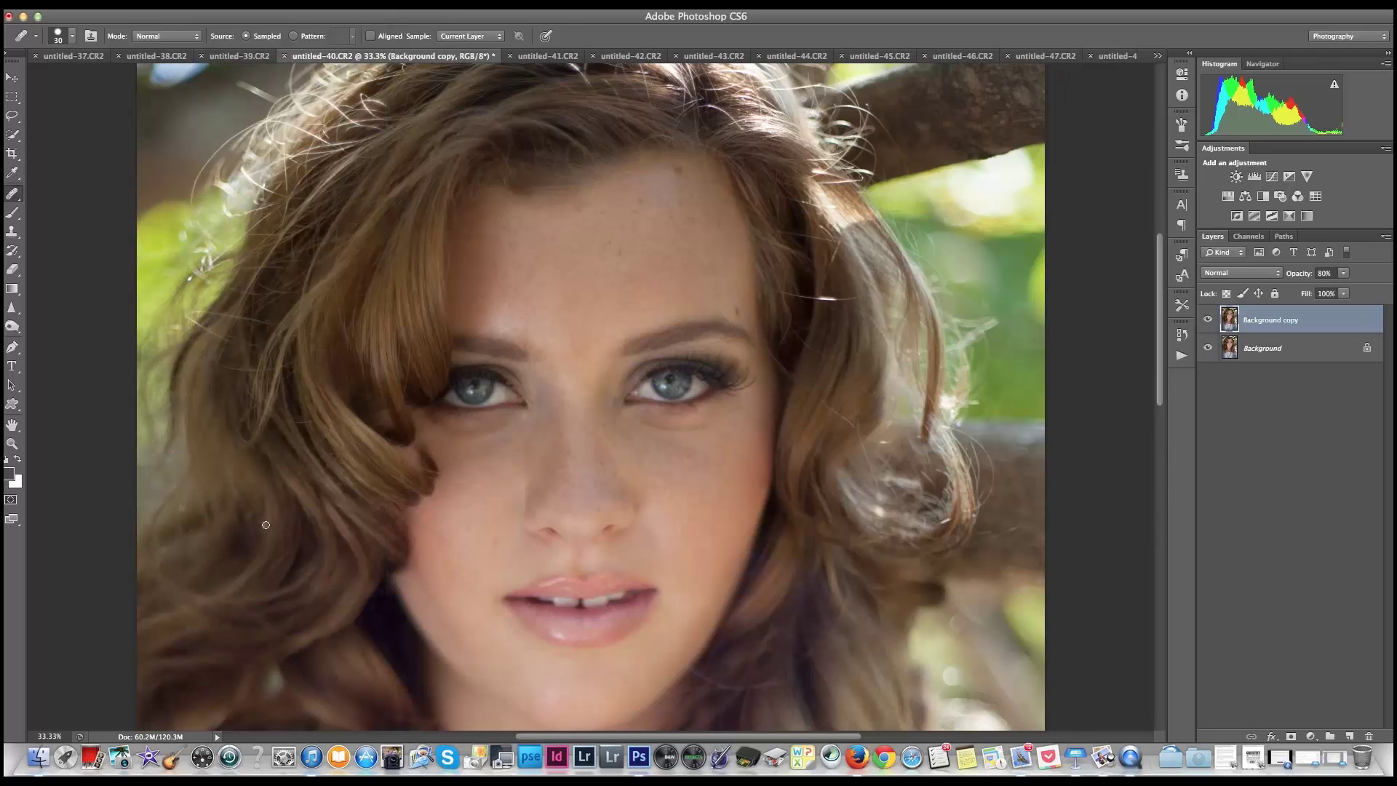